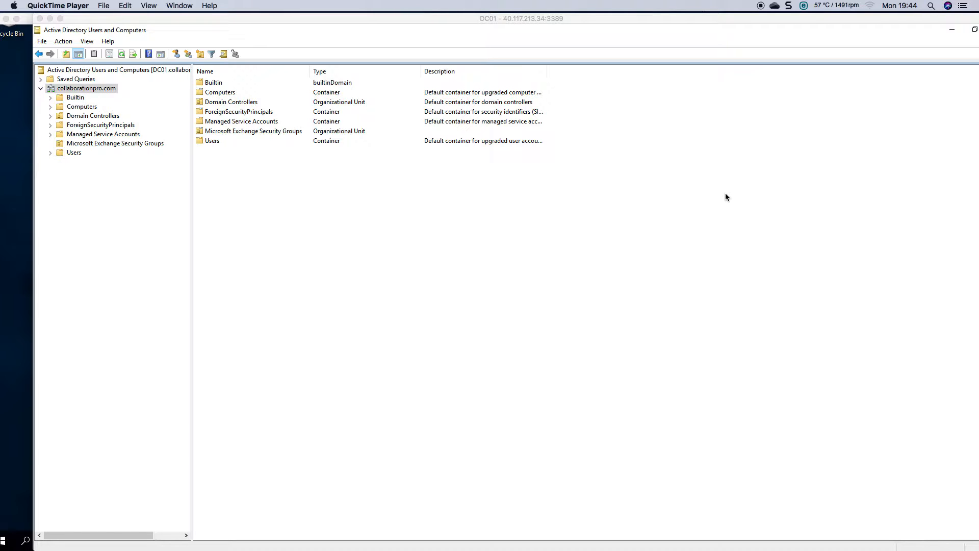
View the contents of Microsoft Exchange Security Groups in Active Directory and the EXCHANGESERVER2019-X64-CU3 DVD files on EX2019.
left_click(134, 146)
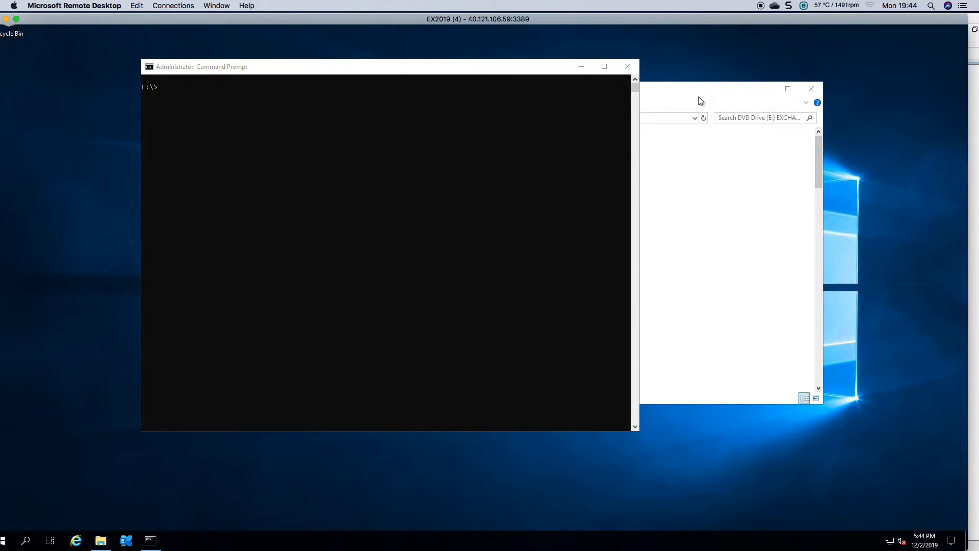
left_click(699, 101)
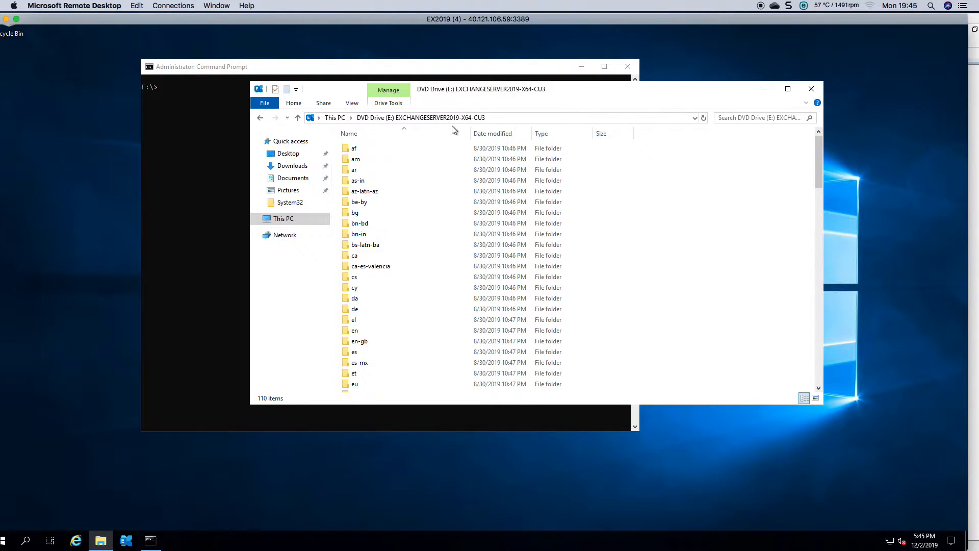
Clear the Command Prompt on EX2019 and run setup /IacceptExchangeServerLicenseTerms /PrepareAD from the E: drive.
left_click(473, 71)
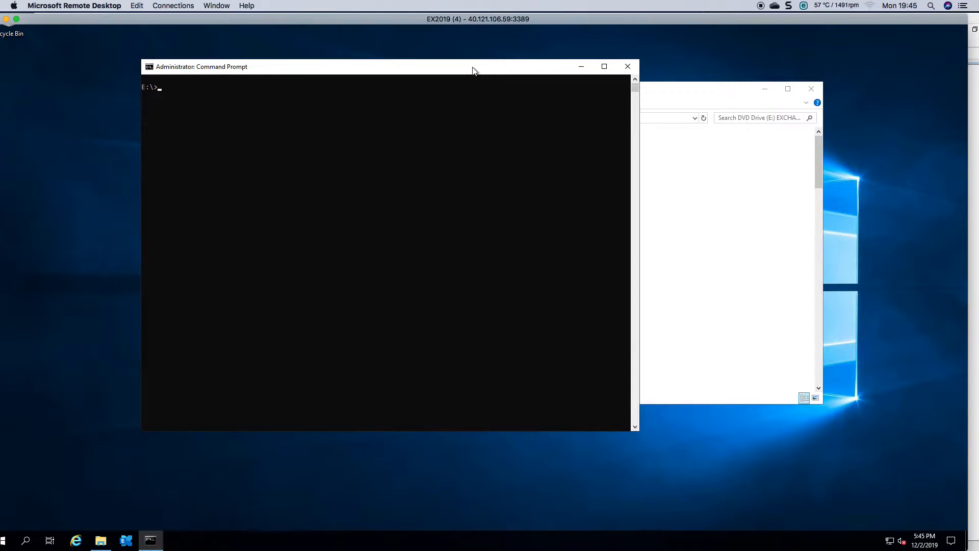
type("cls")
key("Return")
key("ctrl+v")
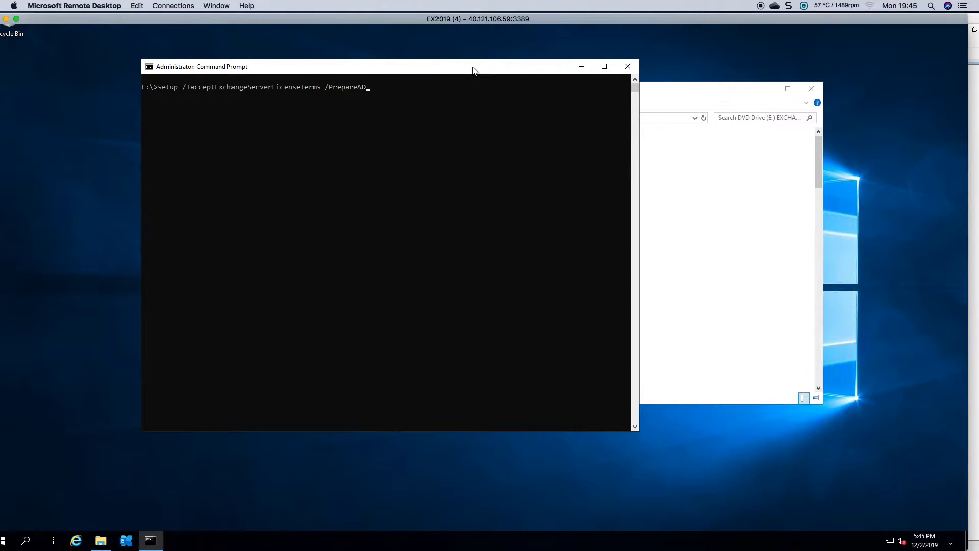
left_click(473, 70)
key("Return")
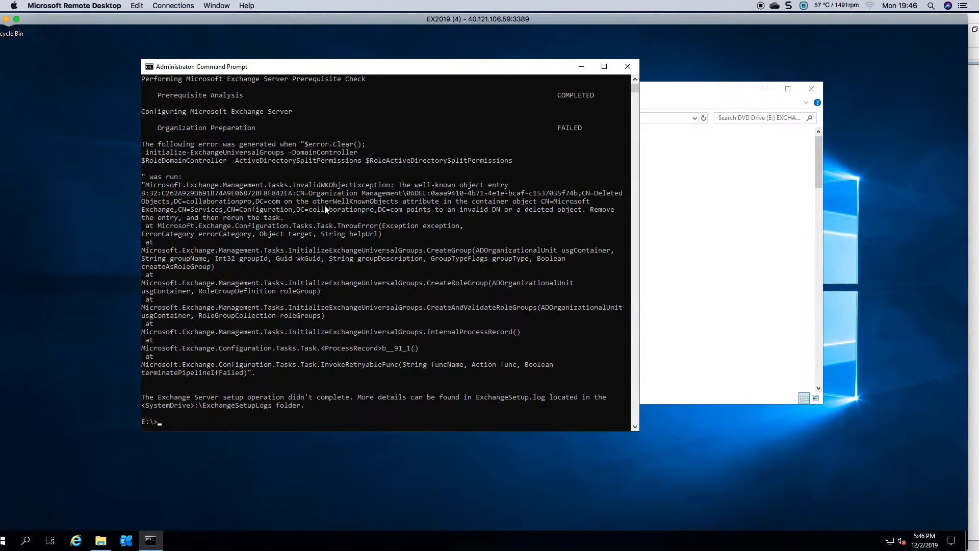
Examine the otherWellKnownObjects attribute reference in the failed Organization Preparation error text.
left_click_drag(313, 202, 443, 206)
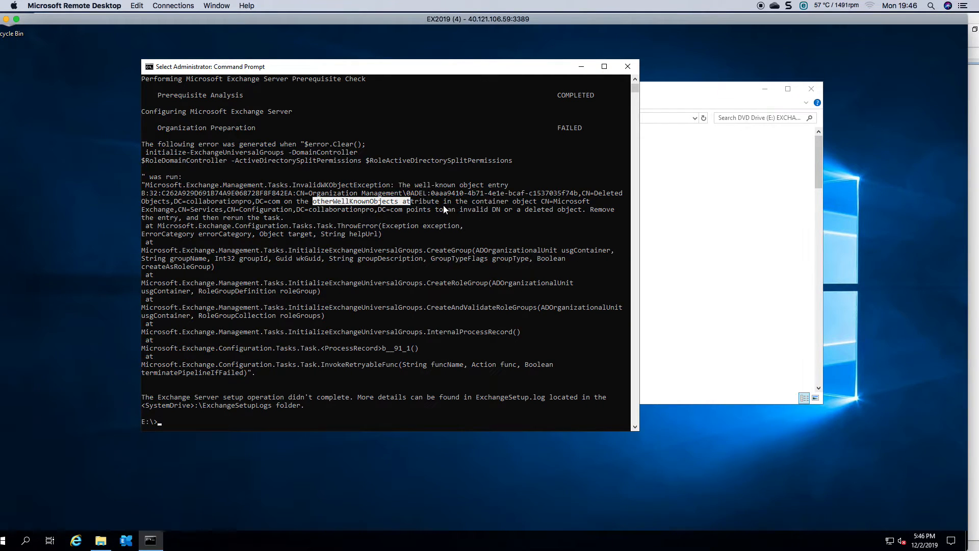
left_click(392, 202)
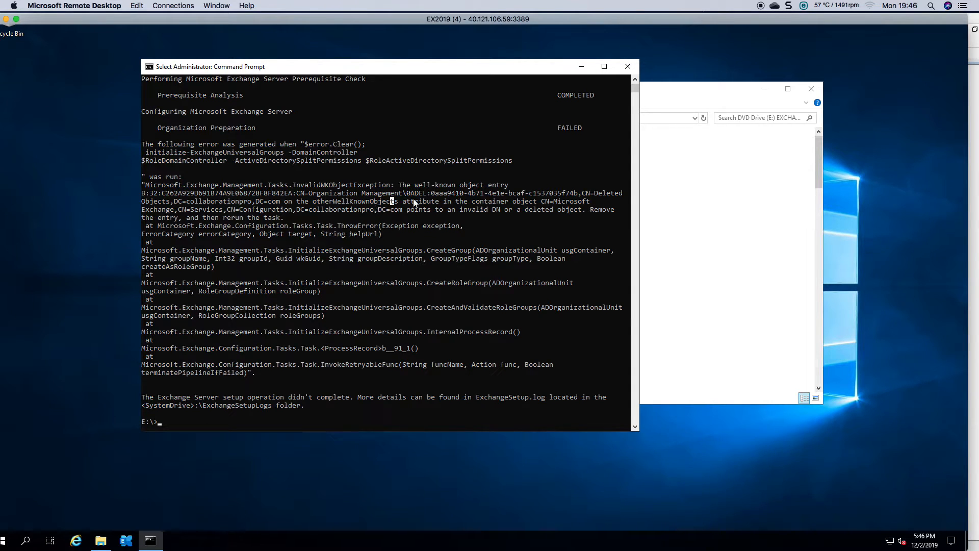
Switch to the DC01 remote session, search for ldp and launch the Ldp tool.
left_click(973, 160)
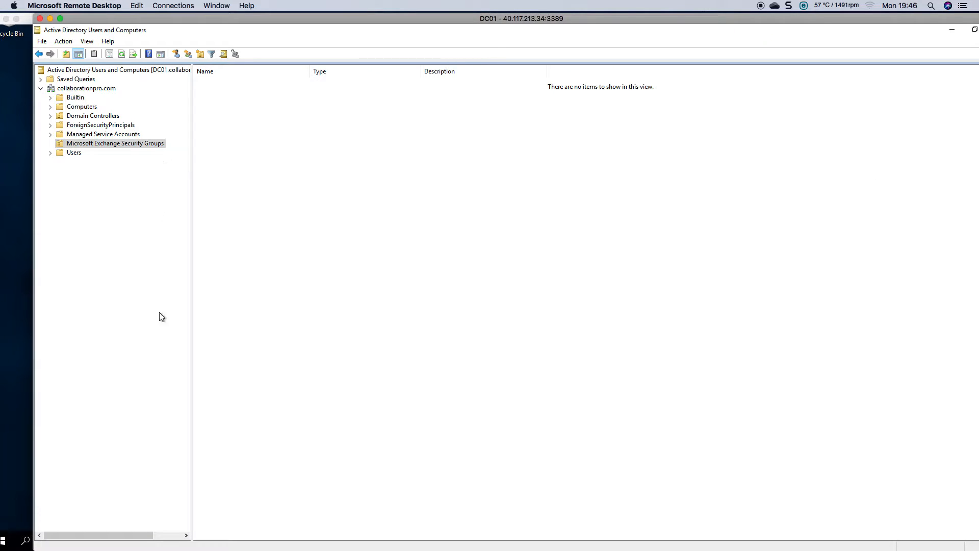
left_click(45, 541)
type("ldp")
right_click(133, 235)
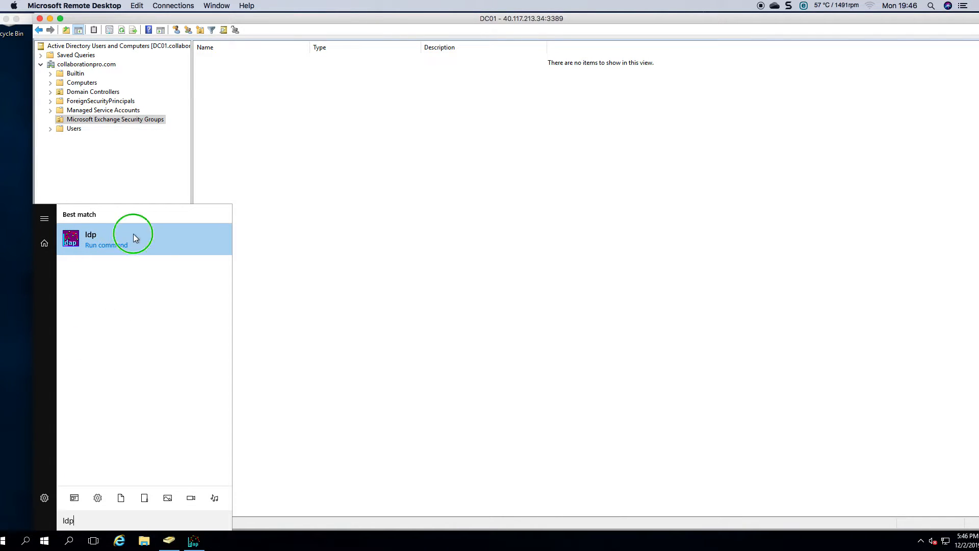
left_click(186, 246)
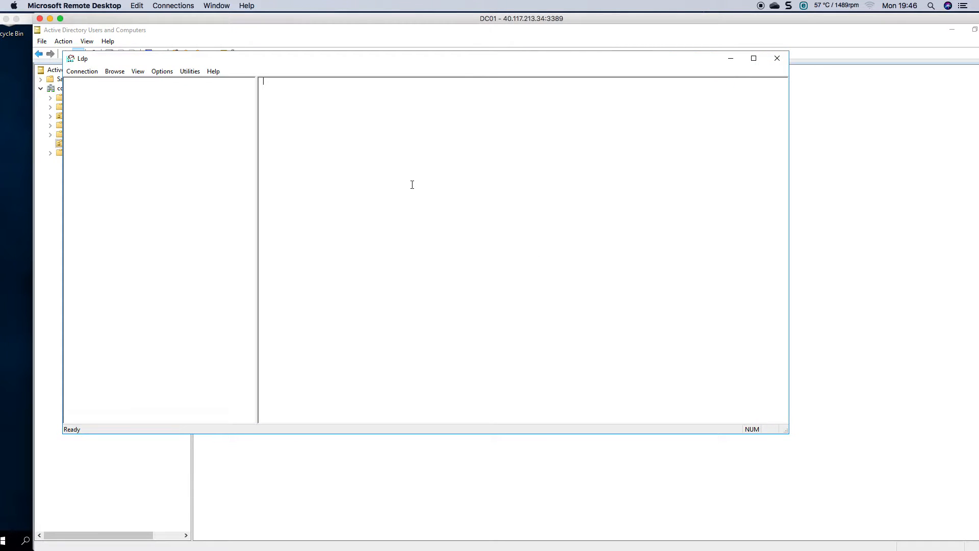
Connect Ldp to server dc01 on port 389 and bind as the currently logged on user with encrypted traffic.
left_click(91, 74)
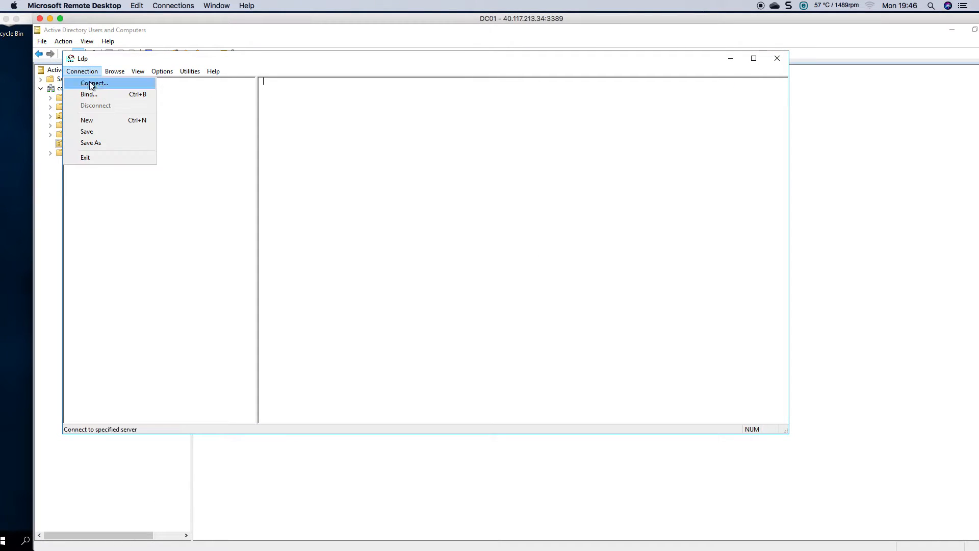
left_click(92, 84)
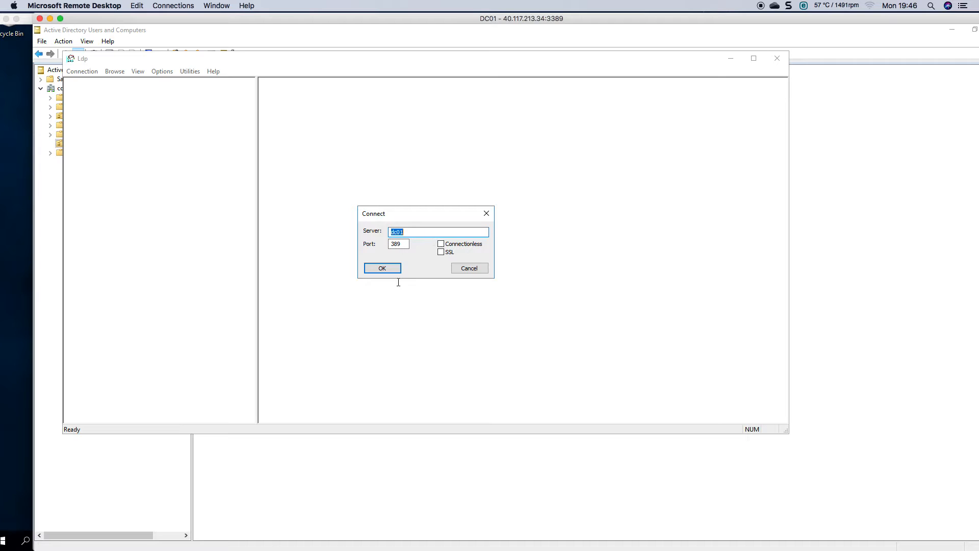
left_click(384, 269)
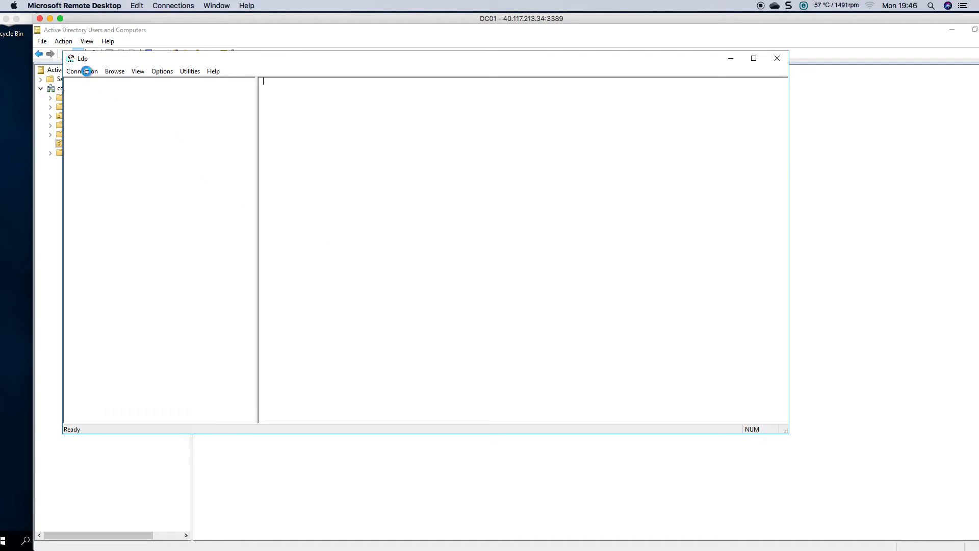
left_click(87, 71)
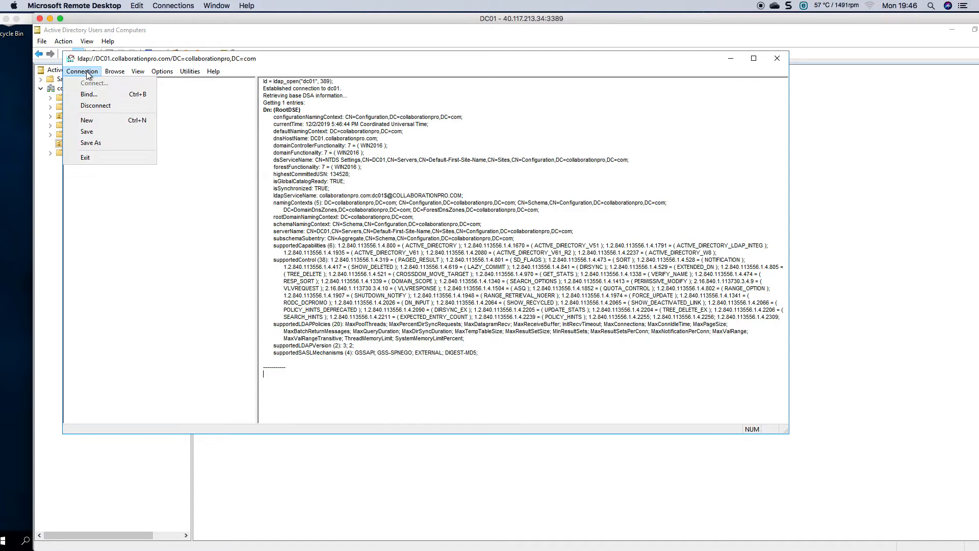
left_click(89, 94)
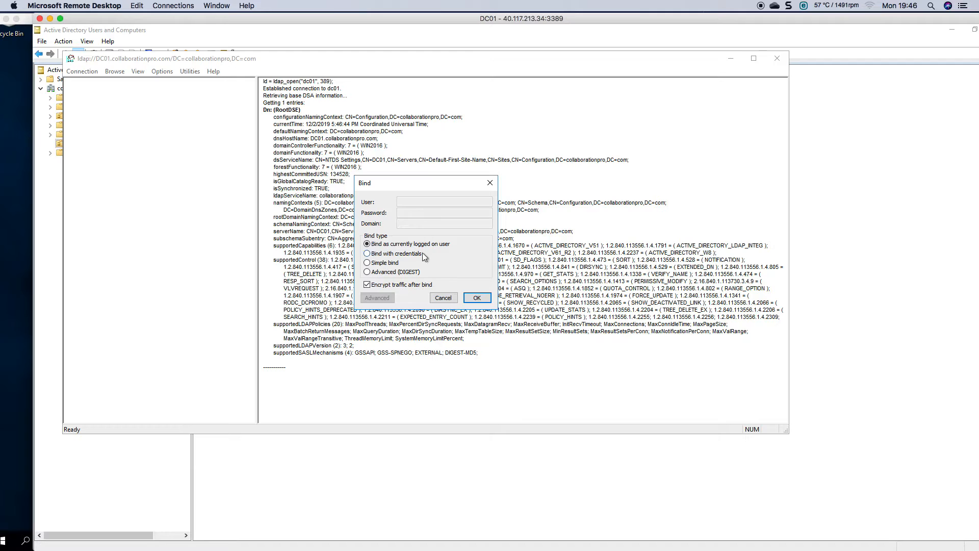
left_click(476, 297)
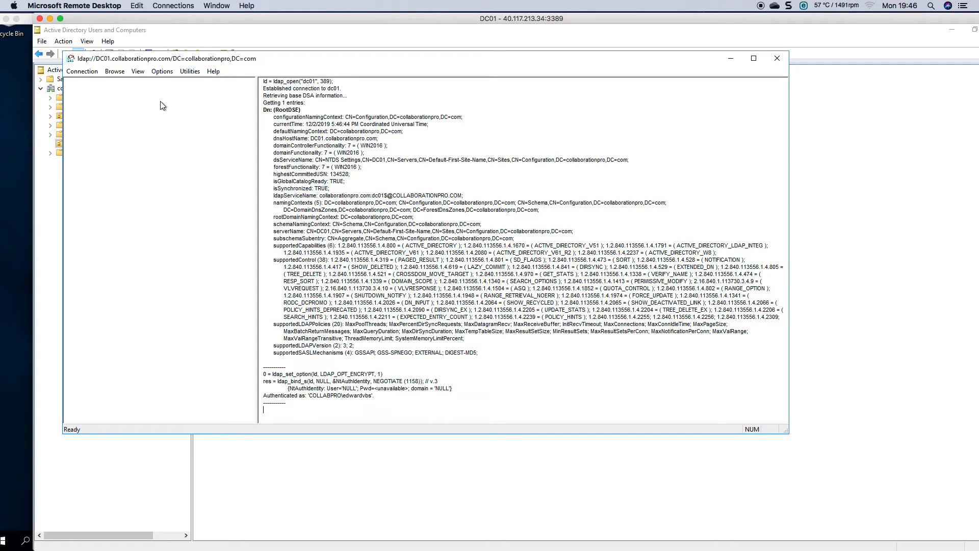
Open the directory tree view with the base DN CN=Configuration,DC=collaborationpro,DC=com.
left_click(138, 72)
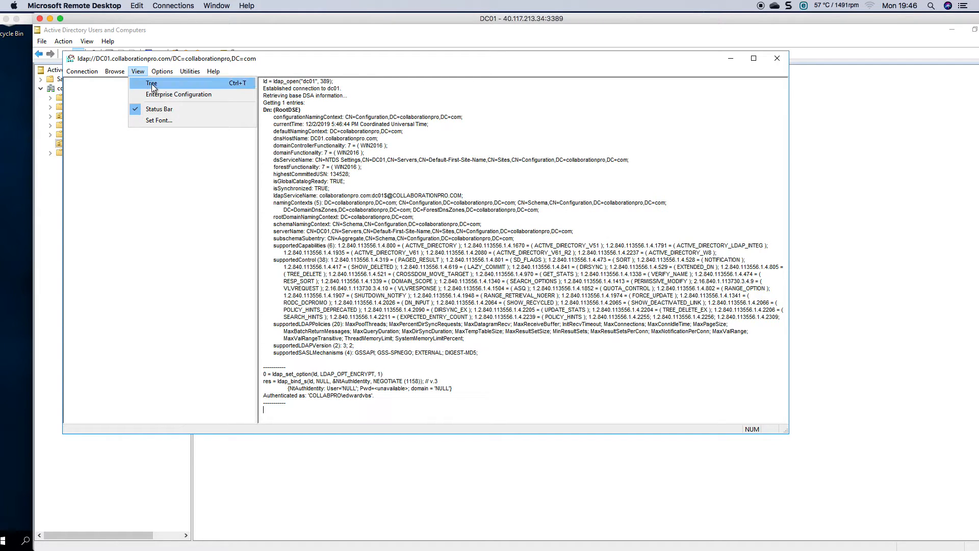
left_click(152, 84)
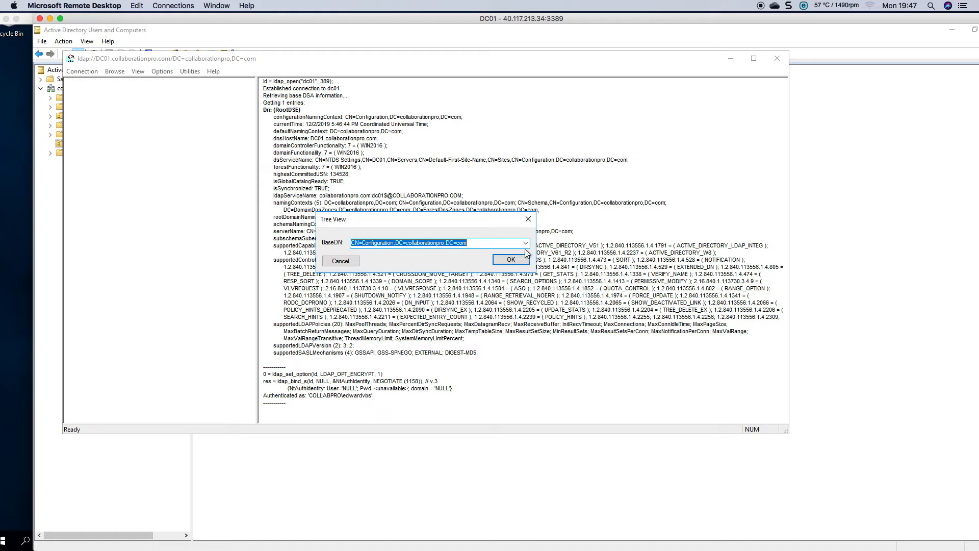
left_click(528, 245)
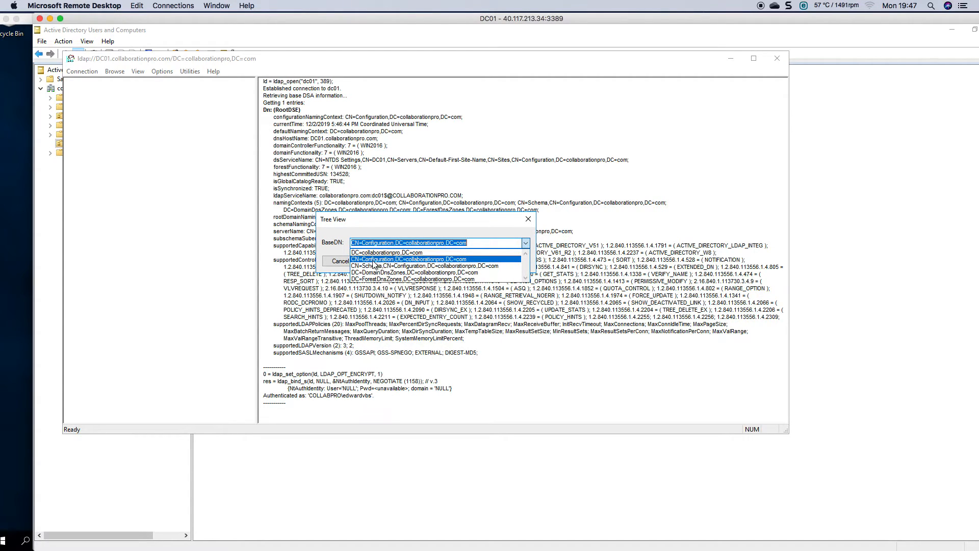
left_click(378, 260)
left_click(508, 260)
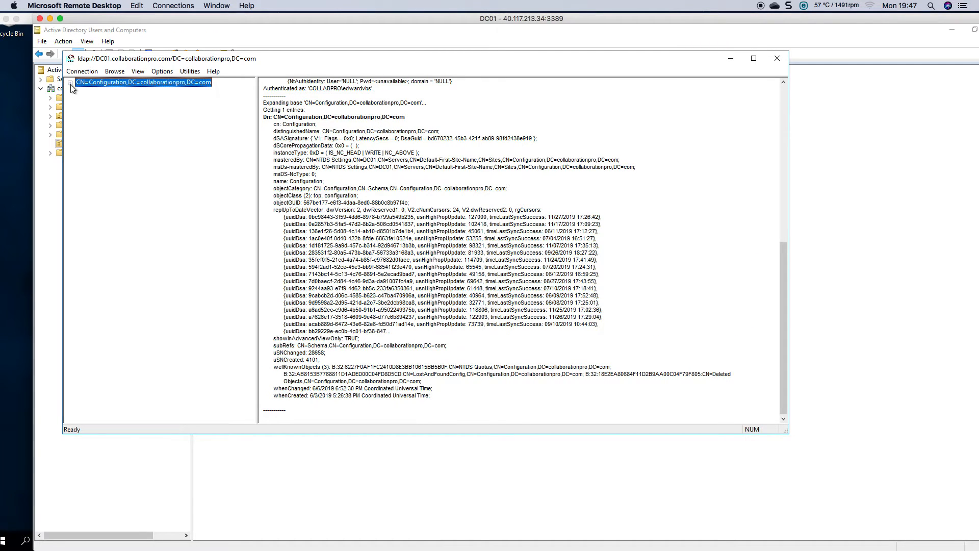
Expand the CN=Configuration and CN=Services nodes in the tree and widen the tree pane.
left_click(70, 83)
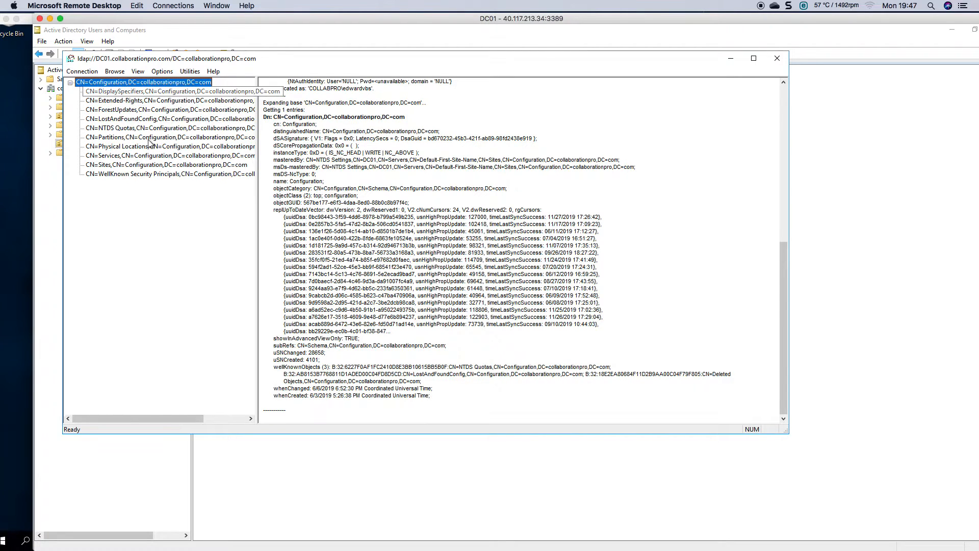
double_click(95, 158)
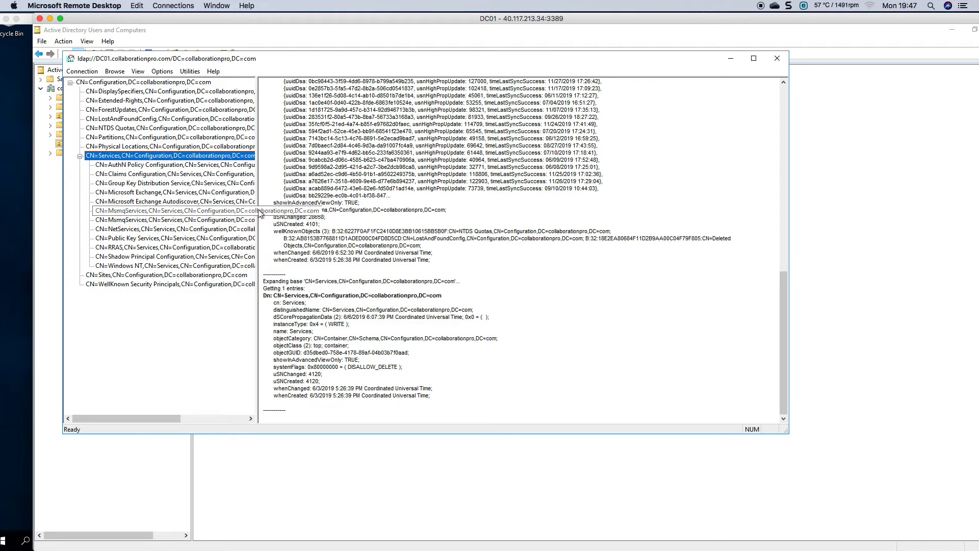
left_click_drag(257, 207, 279, 207)
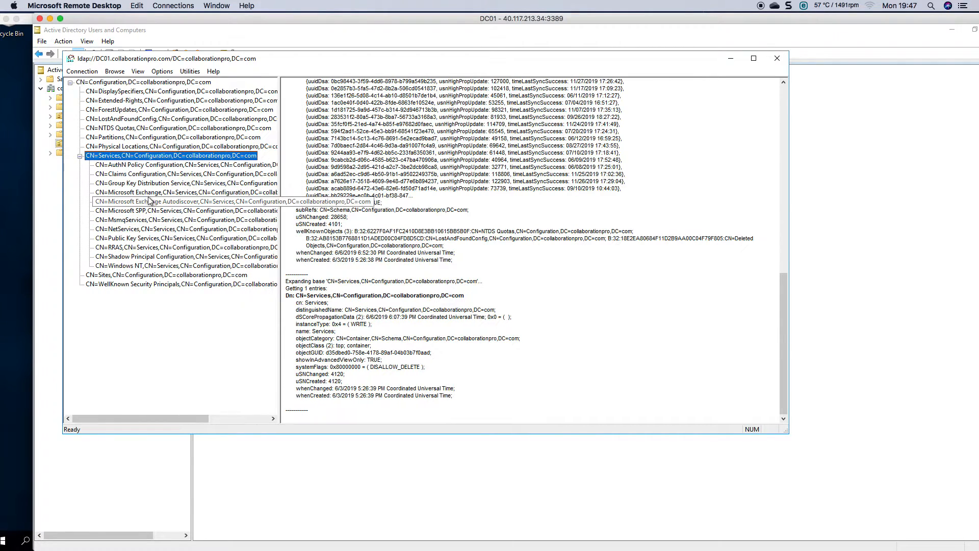
Modify the CN=Microsoft Exchange object under CN=Services by running a Delete operation on the OtherWellKnownObjects attribute, leaving its value empty.
left_click(165, 197)
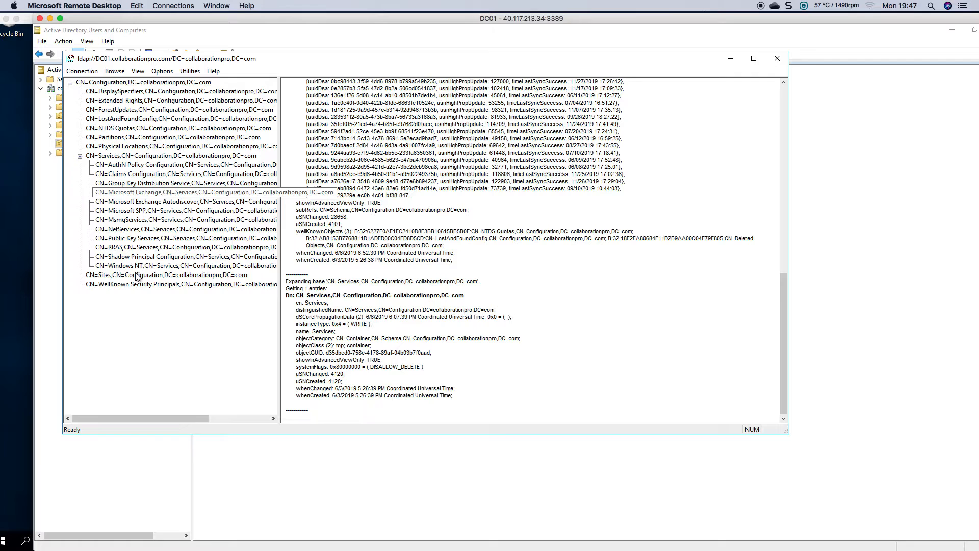
right_click(151, 194)
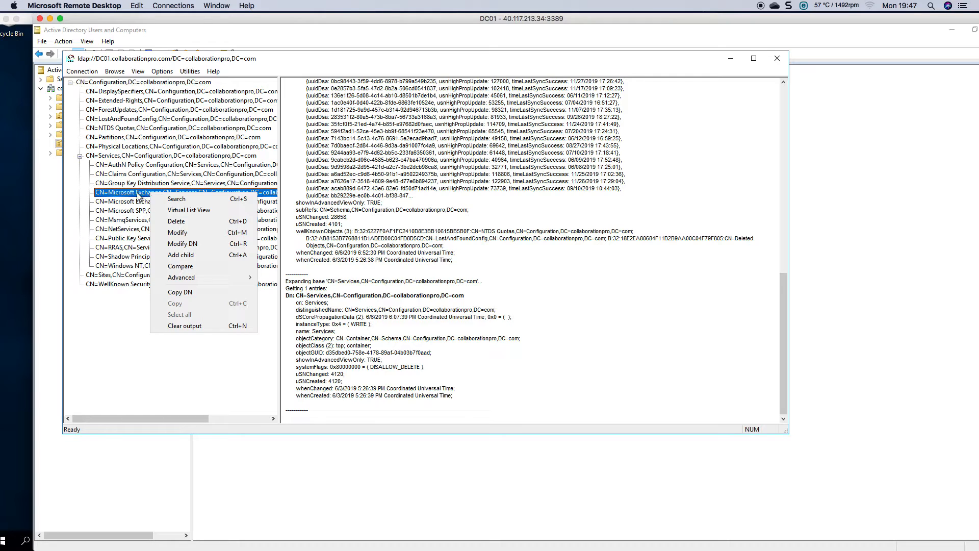
left_click(183, 232)
left_click_drag(167, 87, 357, 129)
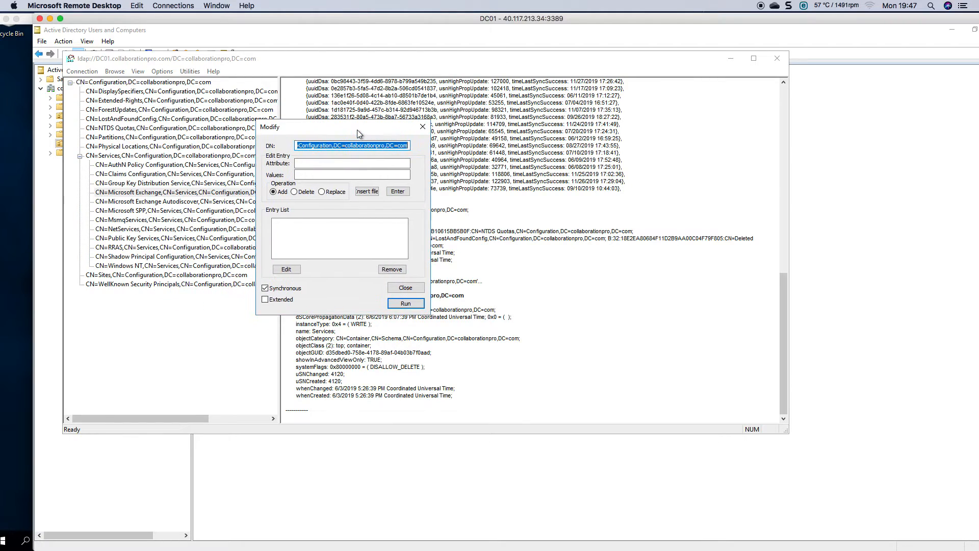
left_click(300, 164)
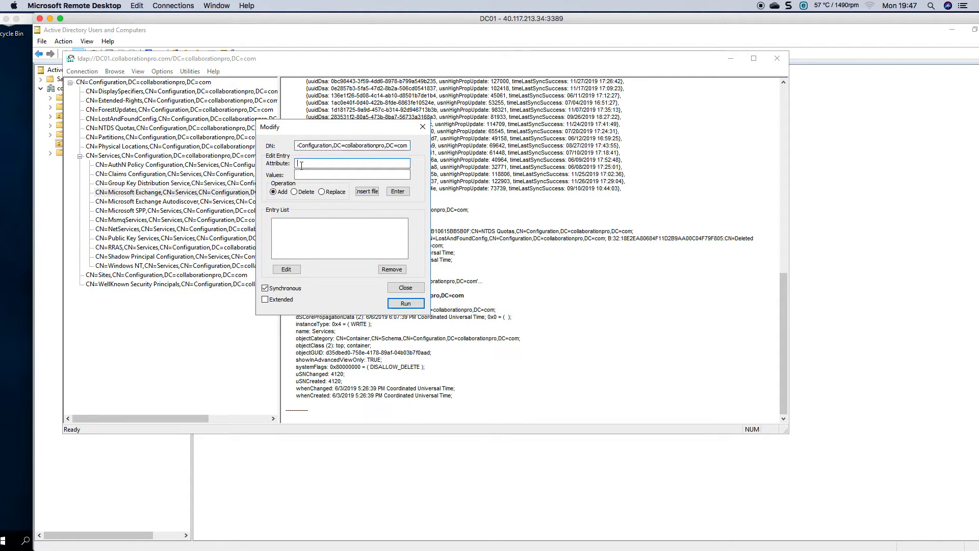
type("OtherWellKnownObjects")
left_click(299, 194)
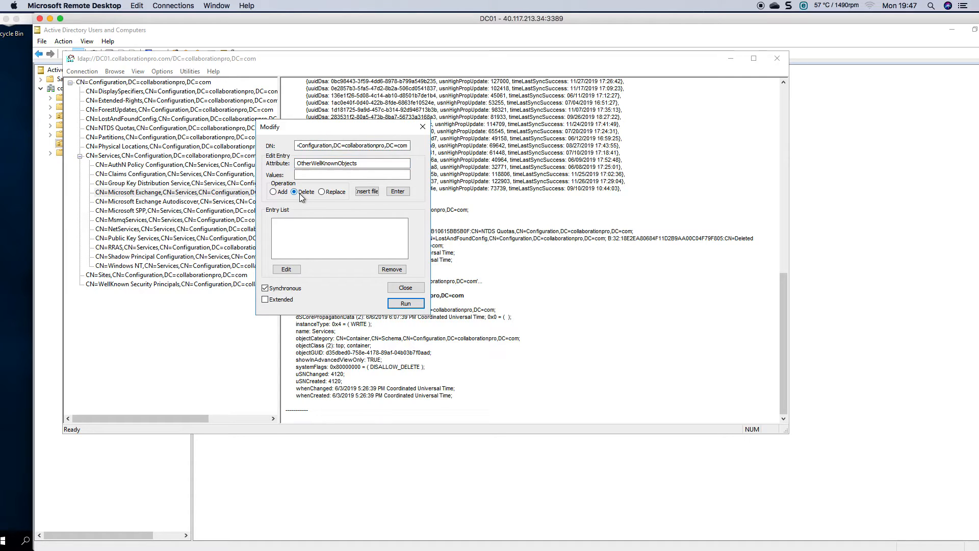
left_click(397, 192)
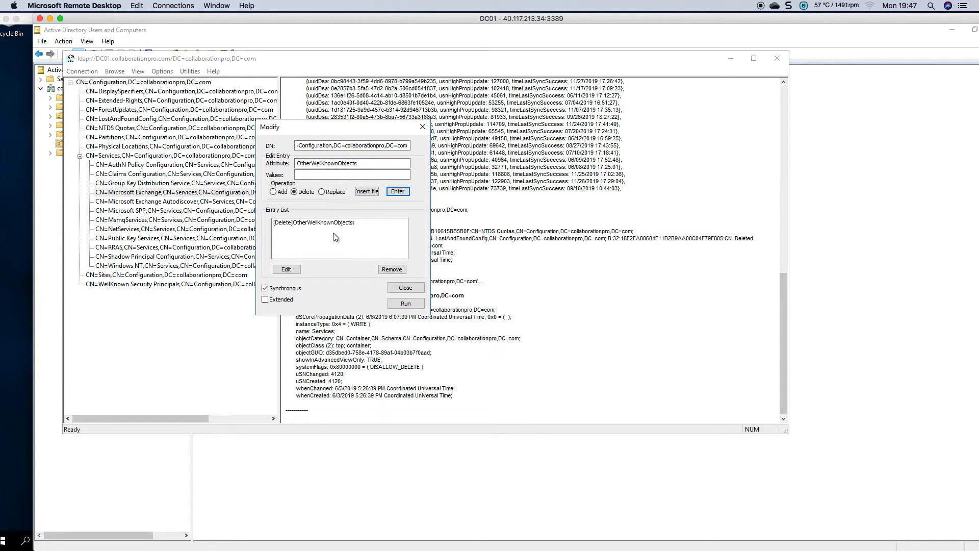
left_click(407, 305)
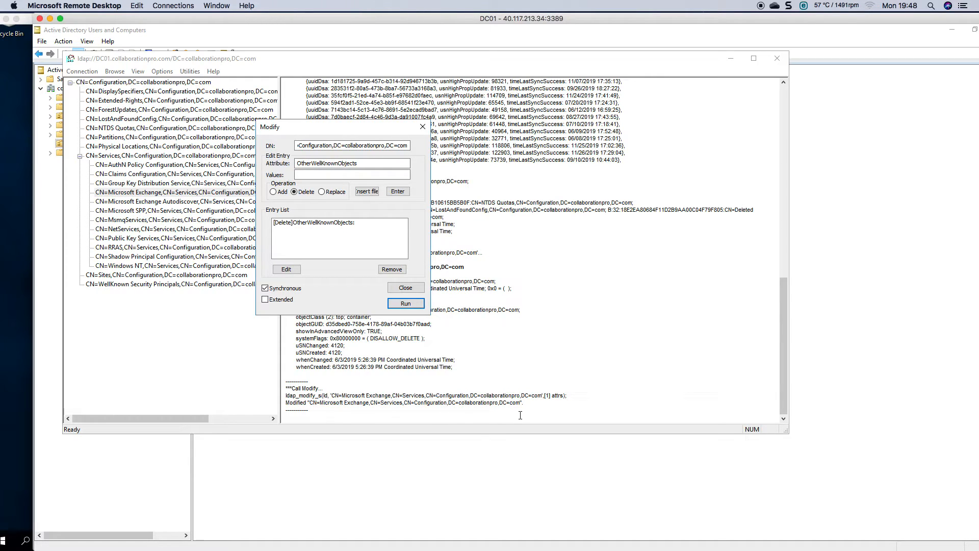
left_click(406, 287)
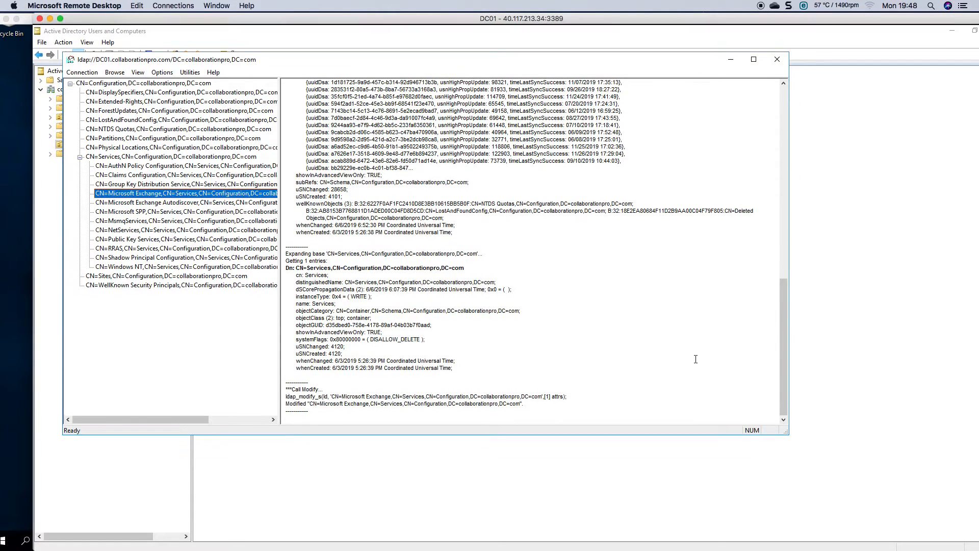
Open the Administrative Tools folder on DC01 and launch ADSI Edit.
scroll(155, 385, "down", 2)
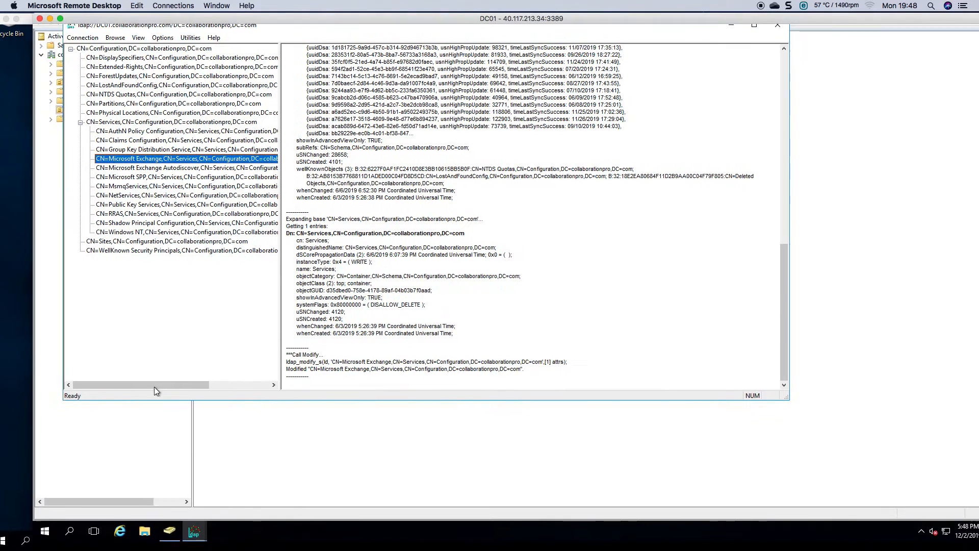
left_click(44, 541)
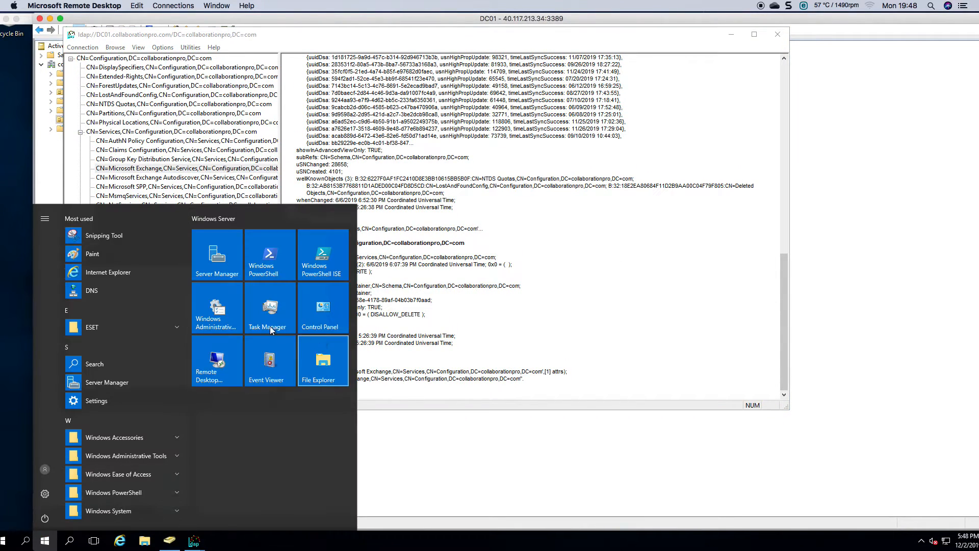
left_click(221, 320)
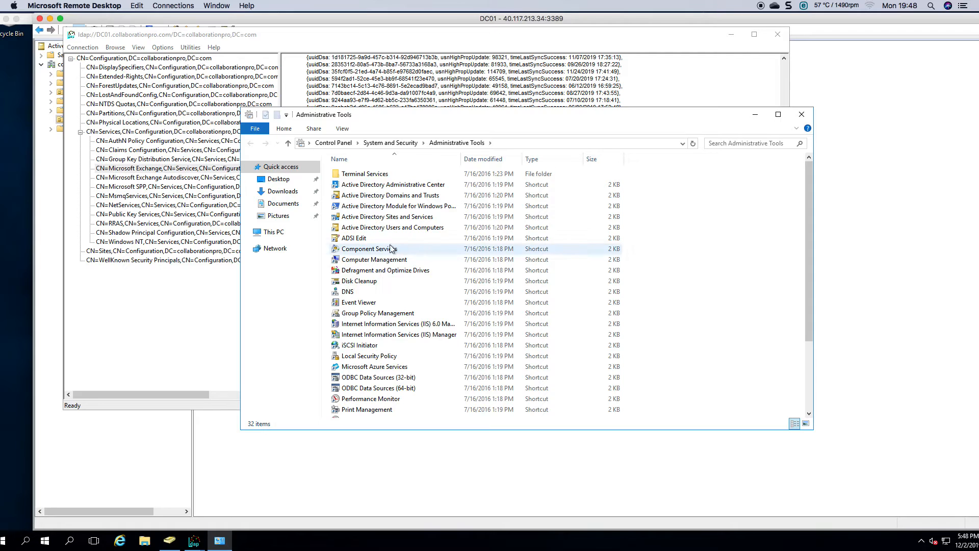
double_click(360, 242)
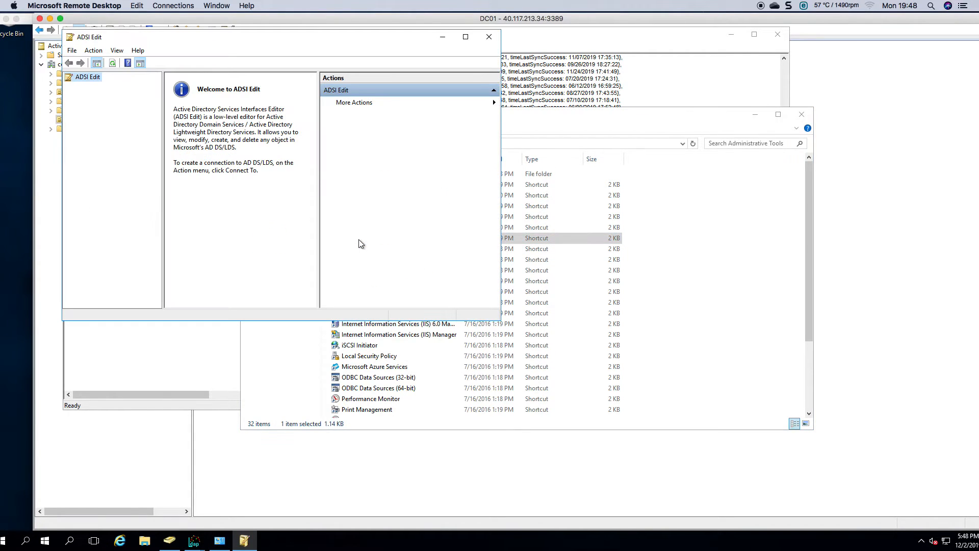
Connect ADSI Edit to the well-known Configuration naming context on the default server.
right_click(97, 78)
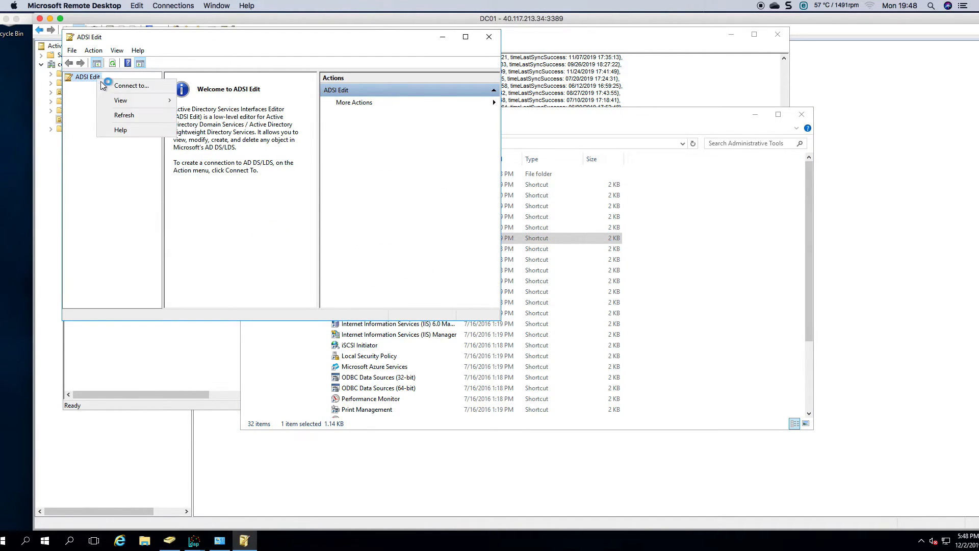
left_click(109, 85)
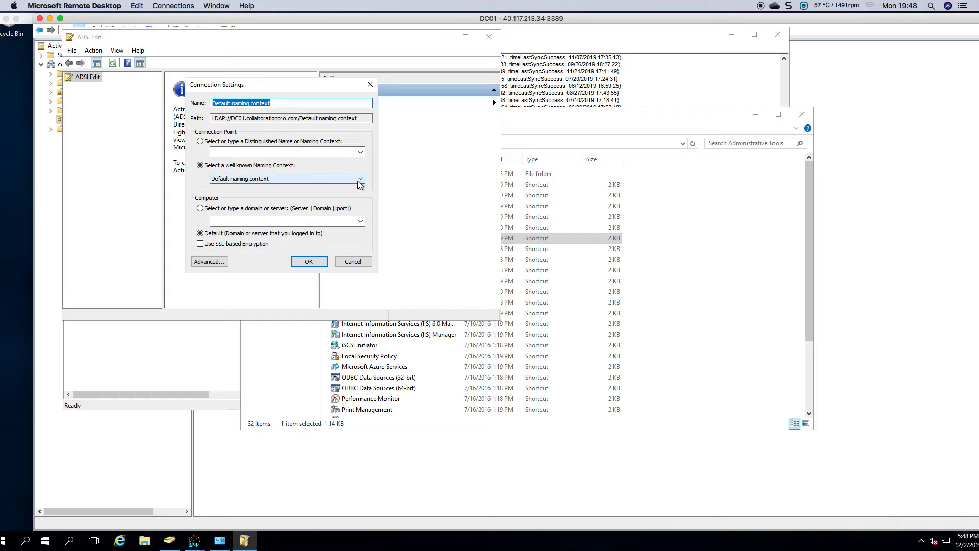
left_click(356, 178)
left_click(226, 194)
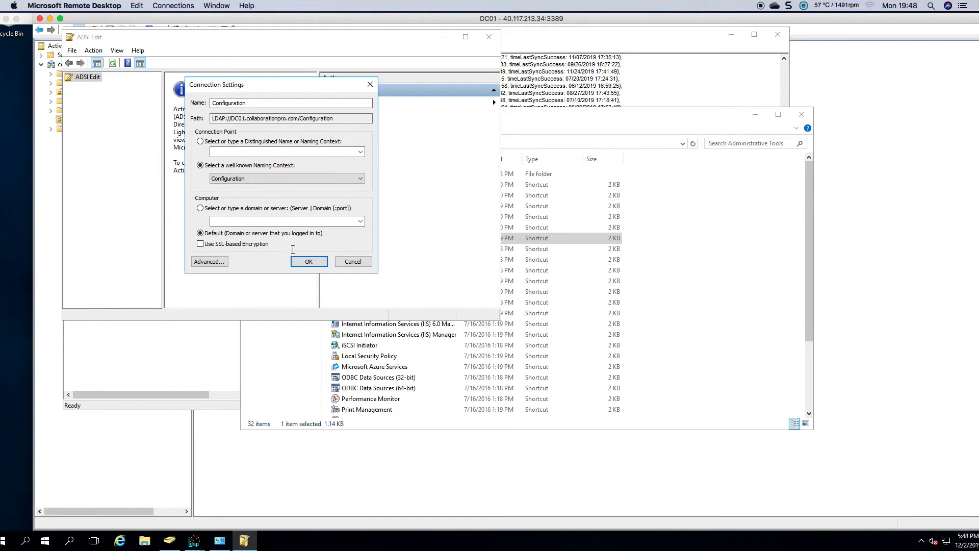
left_click(308, 262)
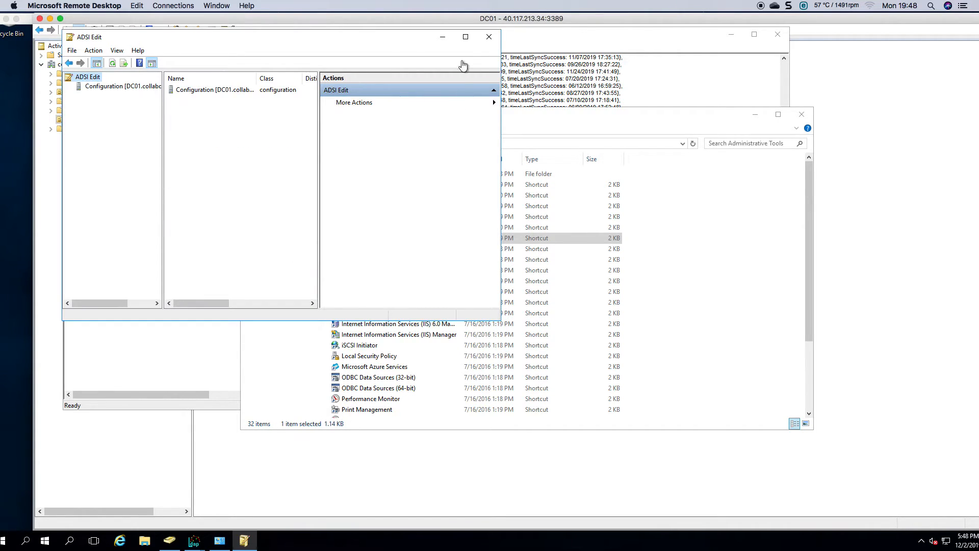
Maximize ADSI Edit, widen the tree pane, and expand the Configuration connection down to the containers under CN=Services.
left_click(465, 37)
left_click_drag(133, 154, 239, 157)
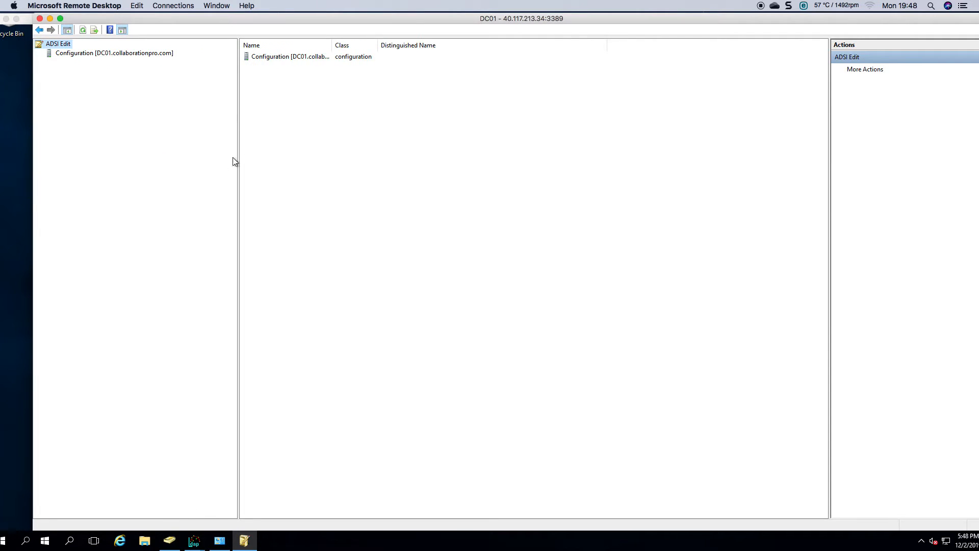
double_click(63, 54)
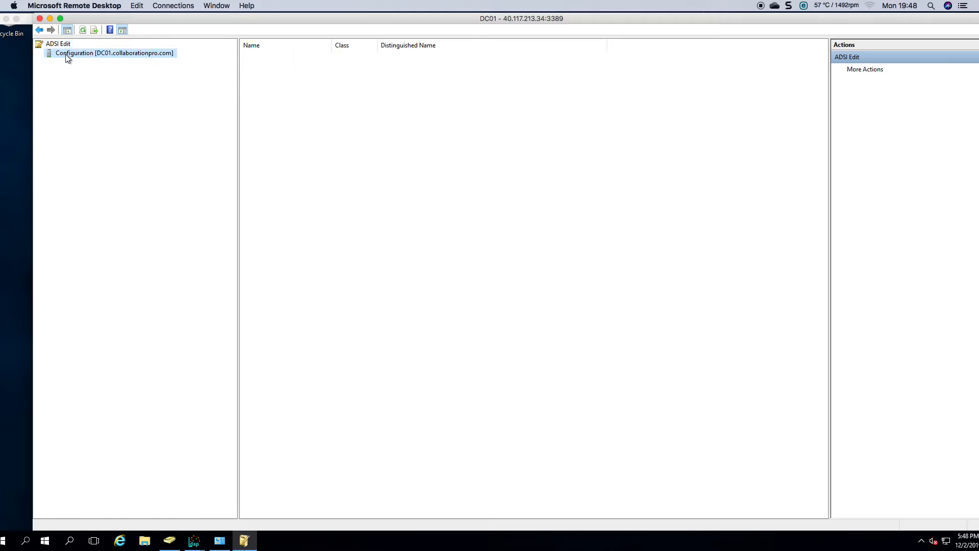
left_click(68, 62)
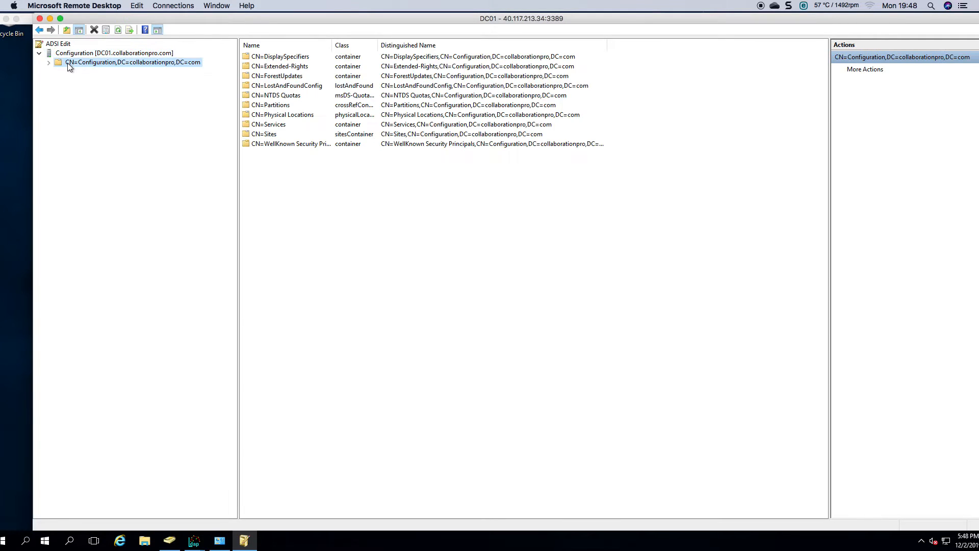
left_click(49, 62)
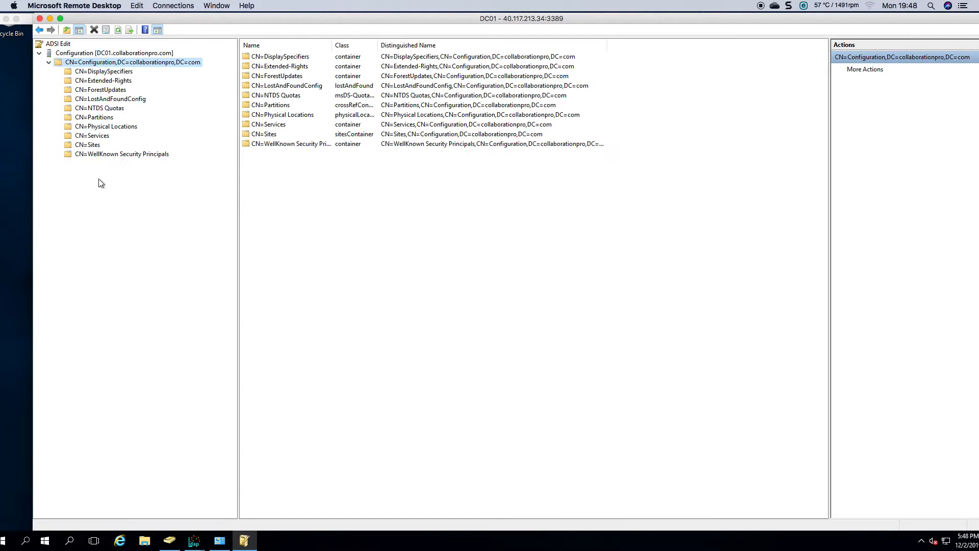
double_click(94, 136)
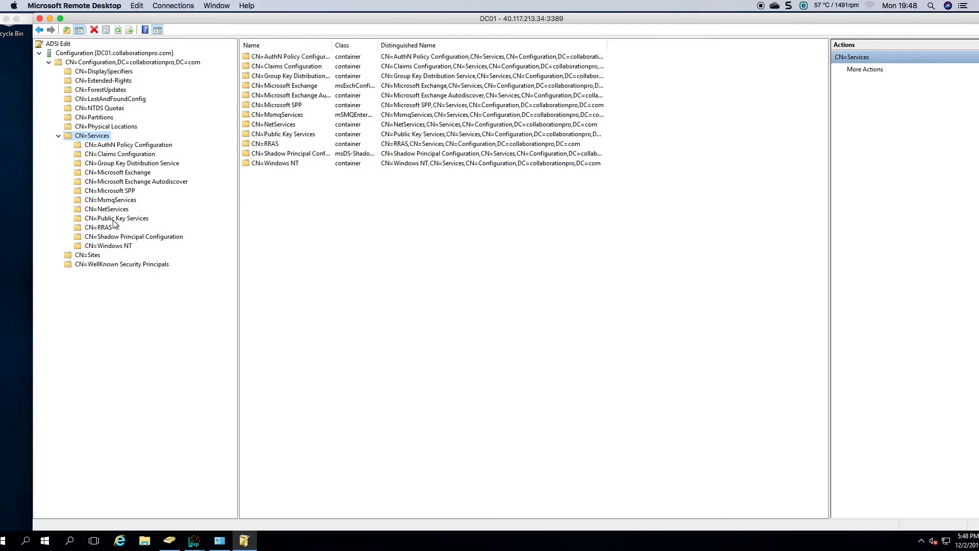
Check the otherWellKnownObjects attribute in the properties of CN=Microsoft Exchange under CN=Services, leaving everything unmodified.
right_click(144, 173)
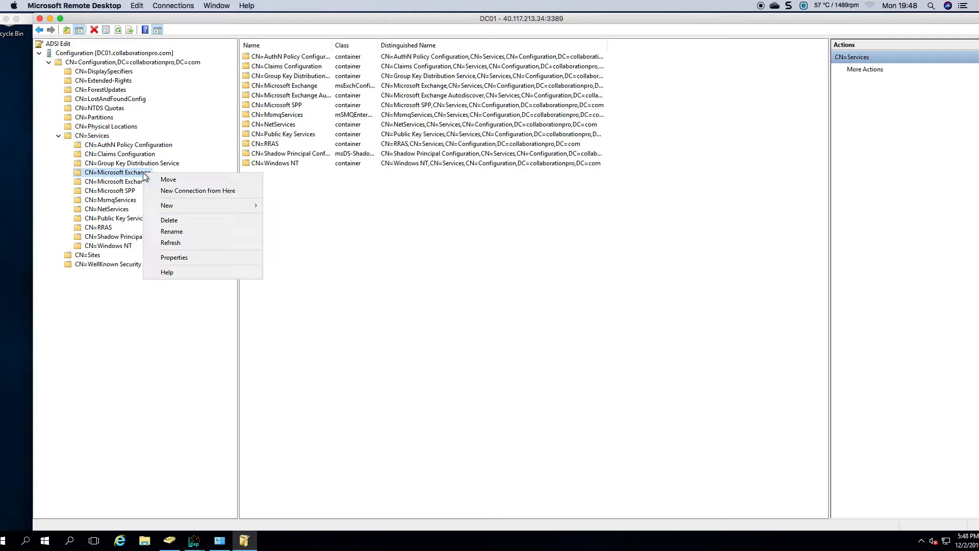
left_click(183, 260)
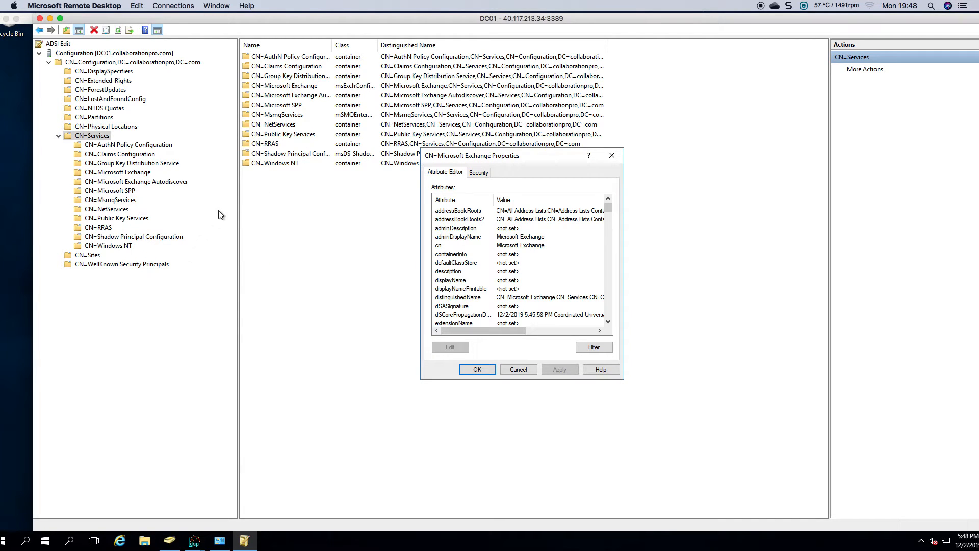
left_click(609, 209)
left_click_drag(611, 212, 609, 297)
left_click(509, 279)
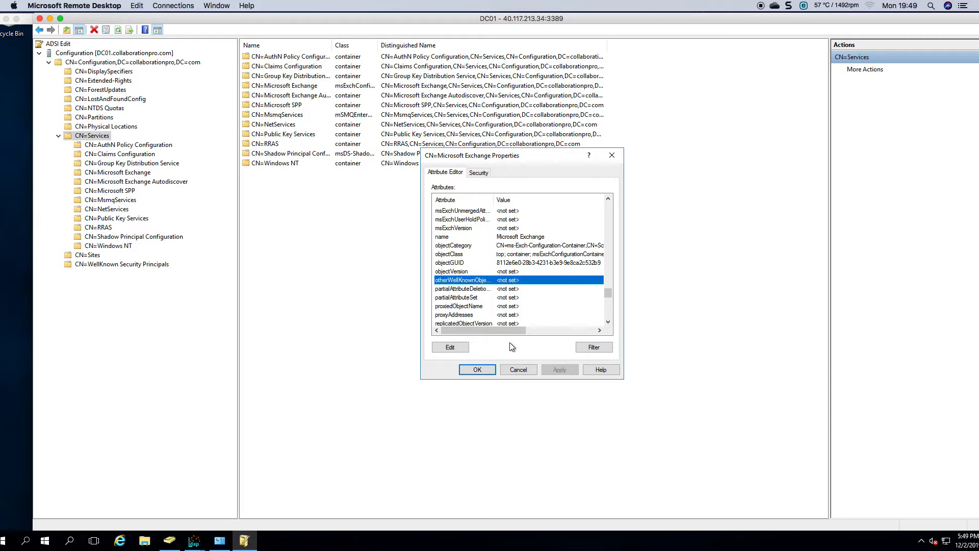
left_click(517, 371)
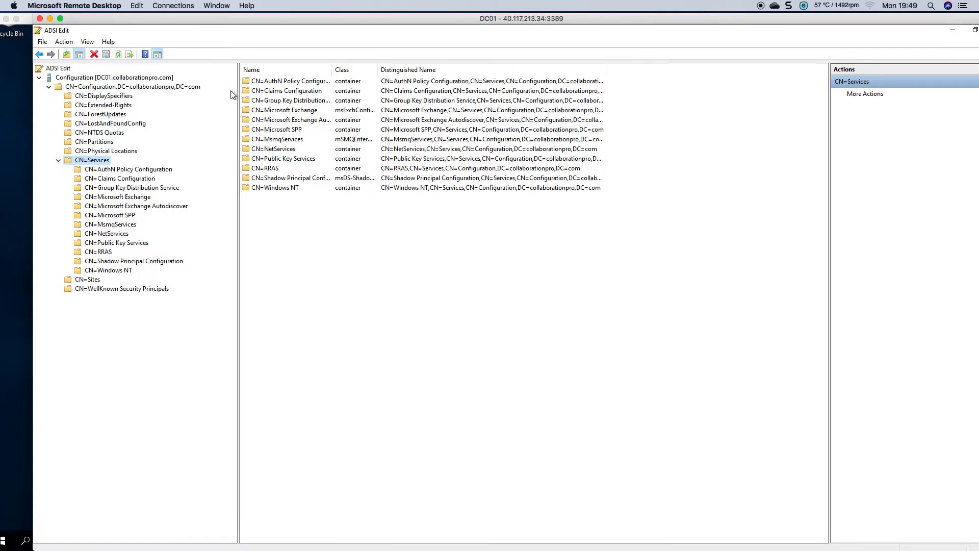
Close ADSI Edit and clear the LDP and Administrative Tools windows away from Active Directory Users and Computers.
double_click(39, 29)
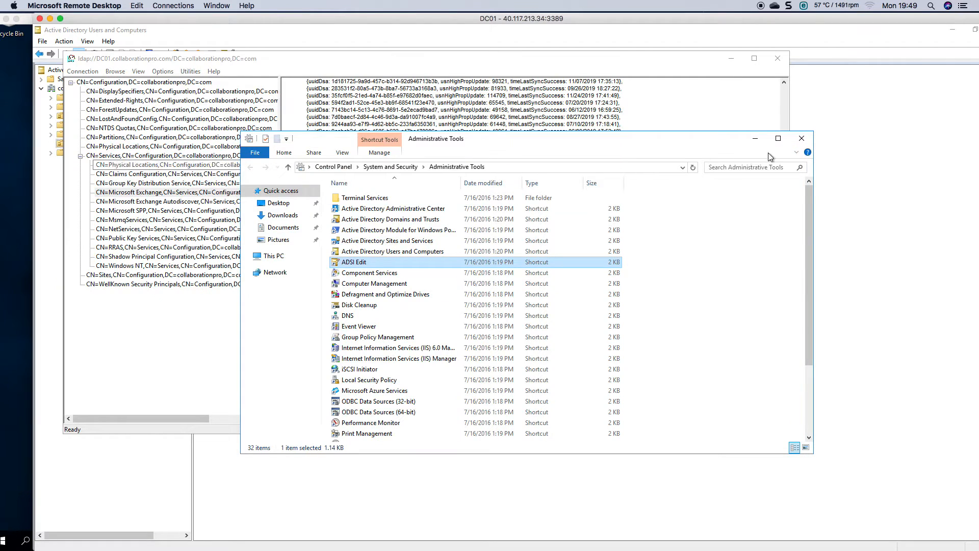
left_click(768, 59)
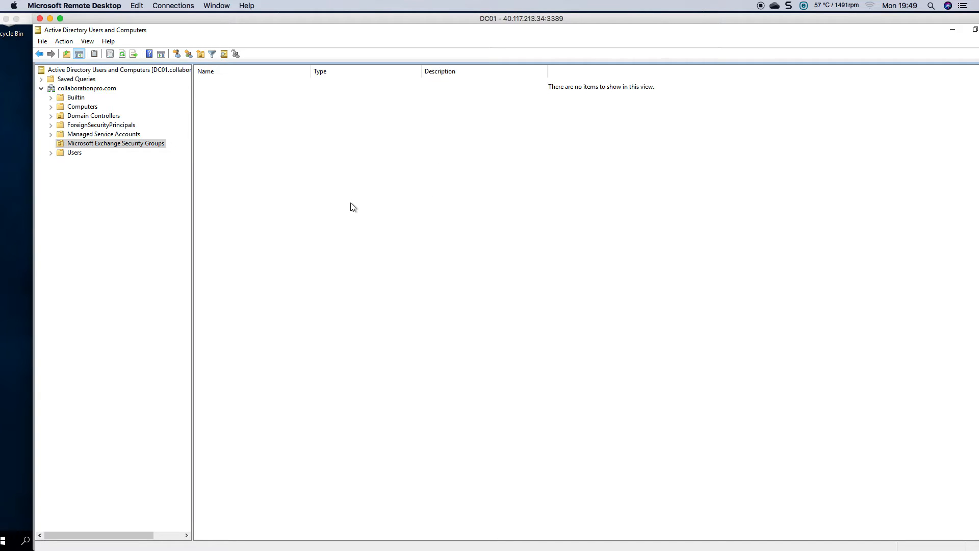
In the Command Prompt on EX2019, clear the screen and rerun setup /IacceptExchangeServerLicenseTerms /PrepareAD.
left_click(17, 255)
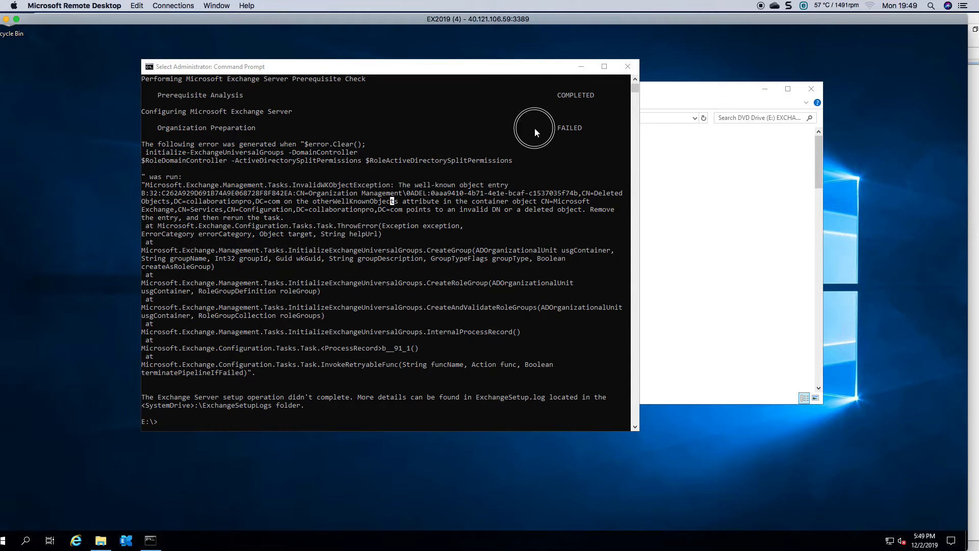
key("Escape")
type("cls")
key("Return")
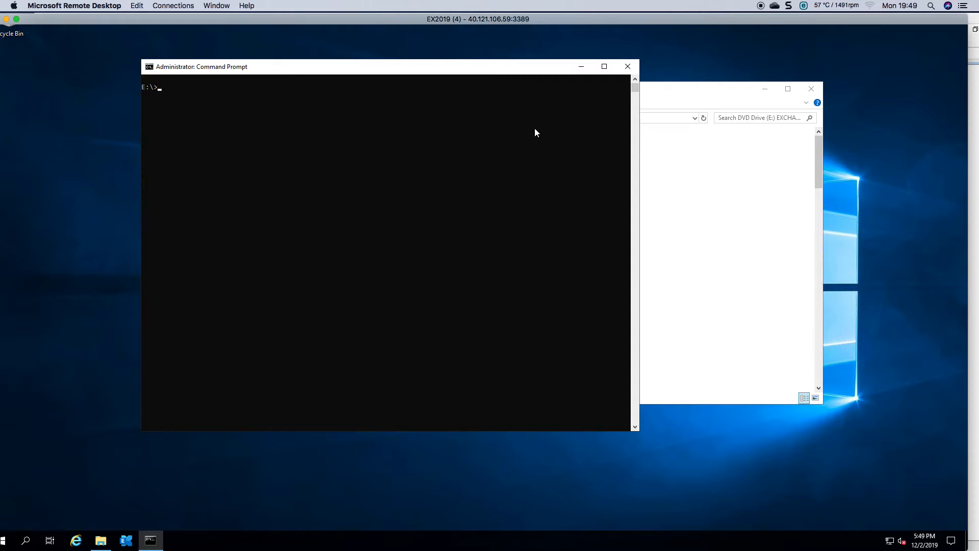
key("Up")
key("Up")
key("Return")
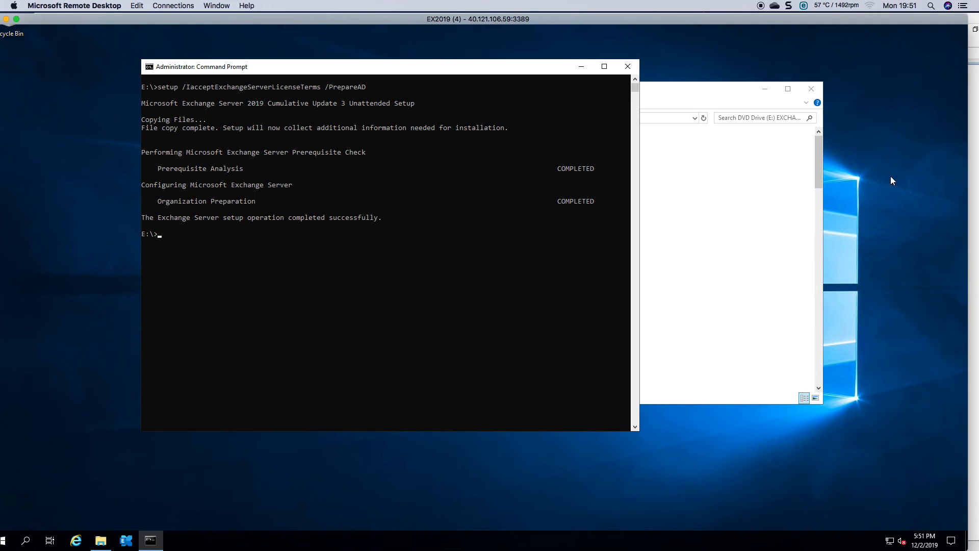
On DC01, view the members of the Organization Management group in Microsoft Exchange Security Groups.
left_click(973, 185)
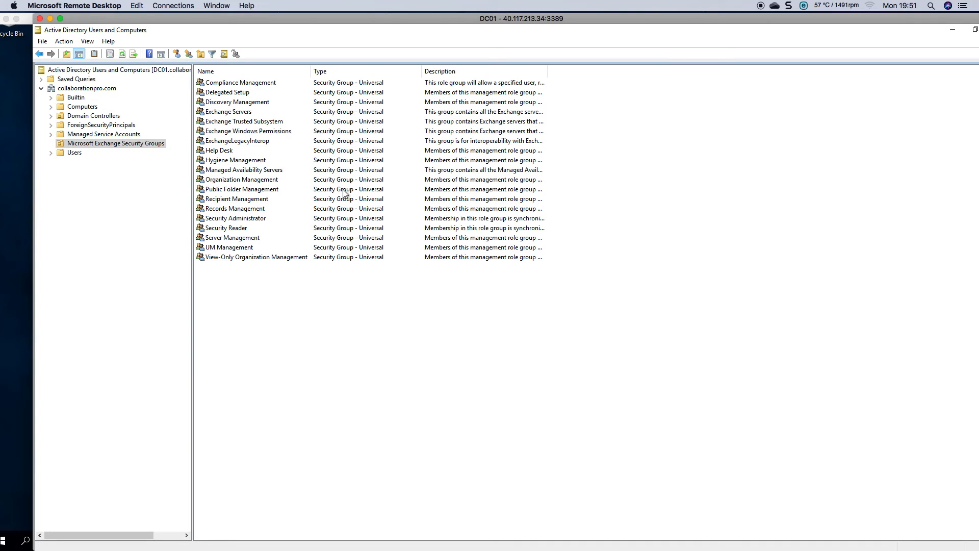
double_click(264, 182)
left_click(464, 197)
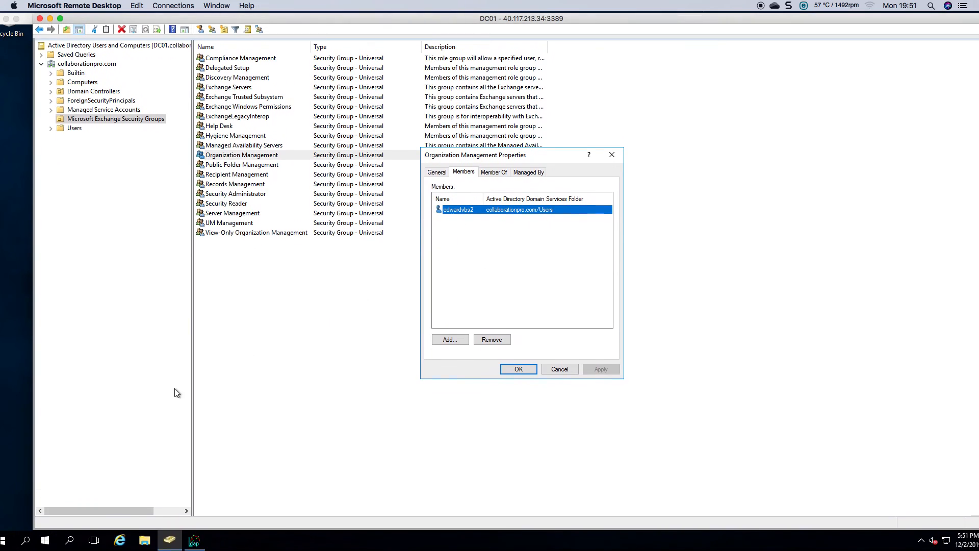
Launch the Exchange Management Shell as administrator on EX2019, approve the elevation, and return to the Command Prompt.
left_click(9, 380)
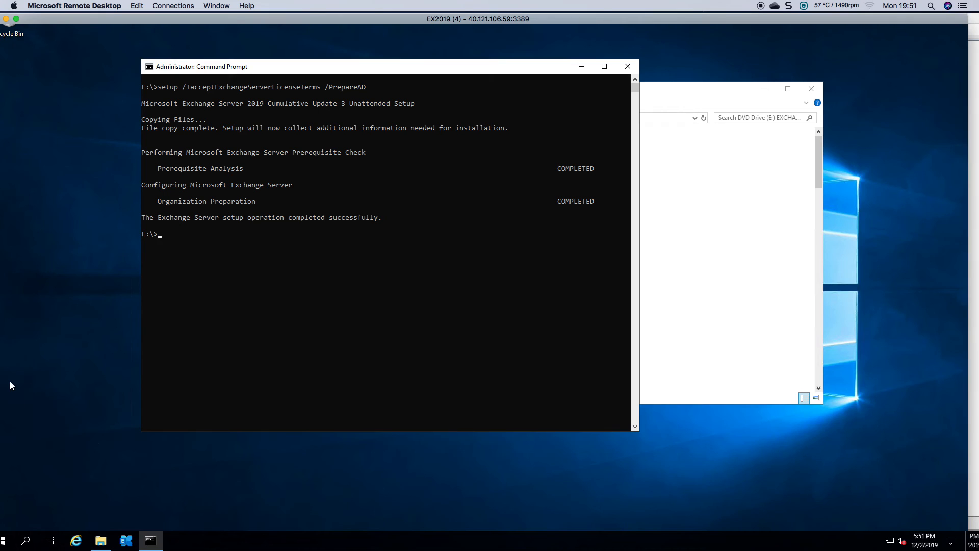
right_click(131, 542)
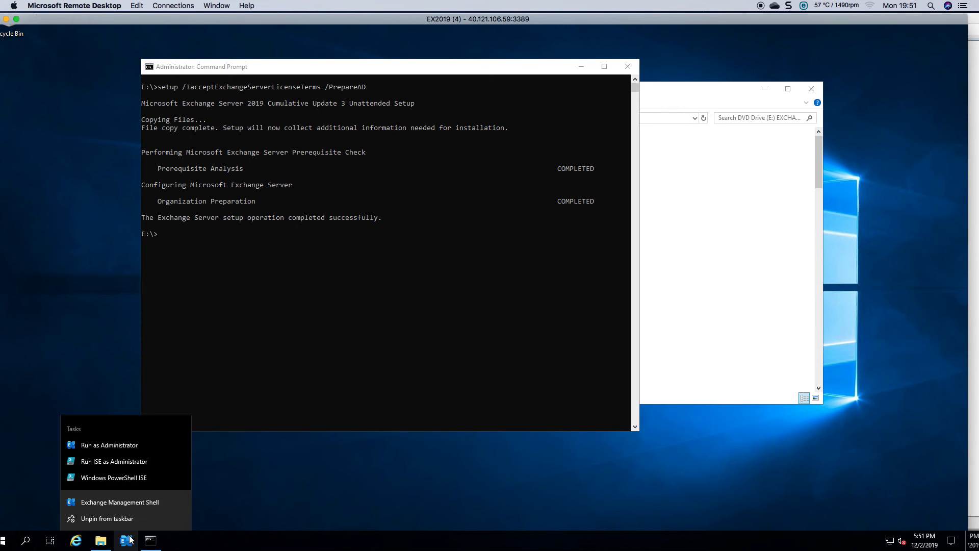
left_click(109, 445)
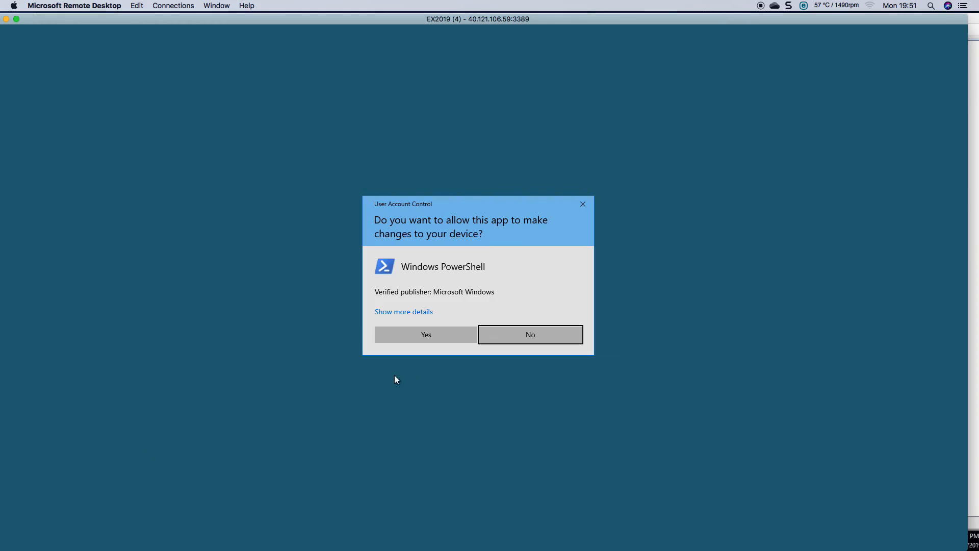
left_click(426, 334)
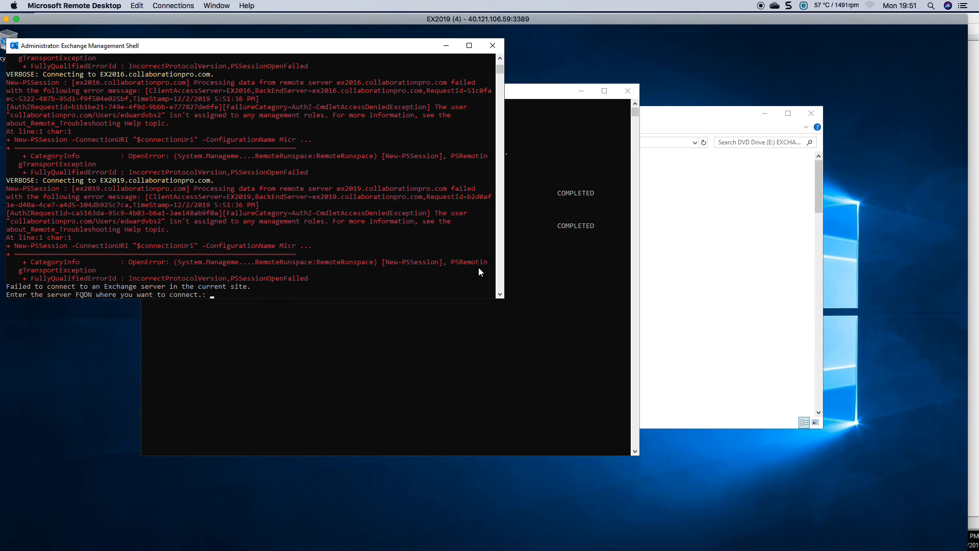
left_click(550, 227)
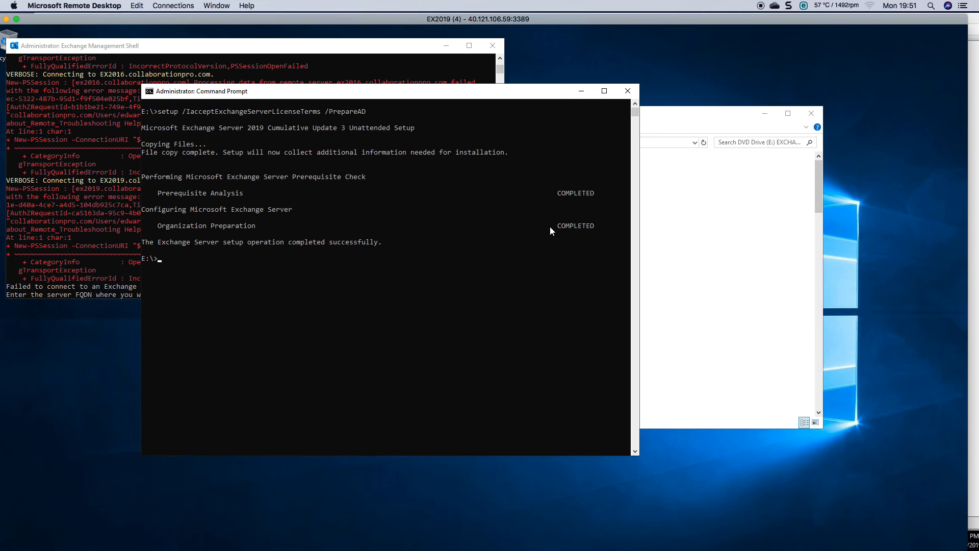